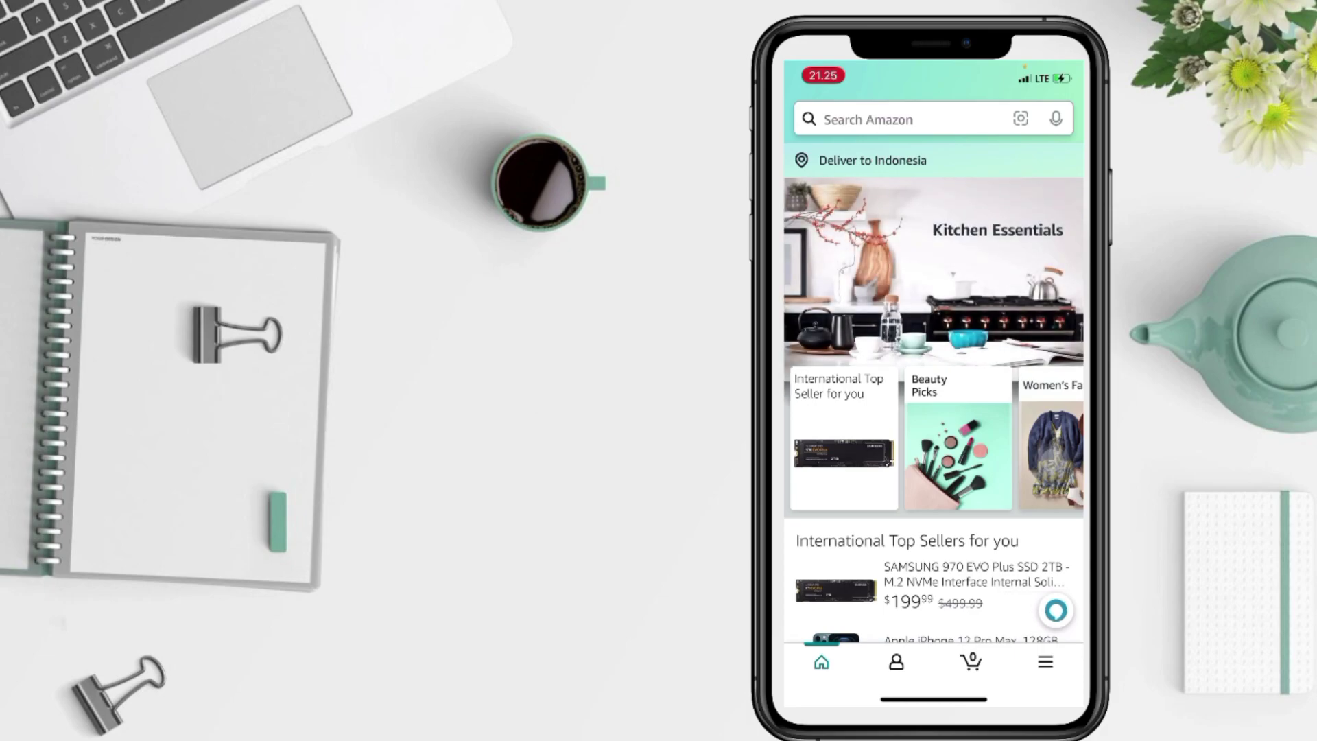
Open the hamburger menu and expand Settings to reveal Country & Language
click(1045, 661)
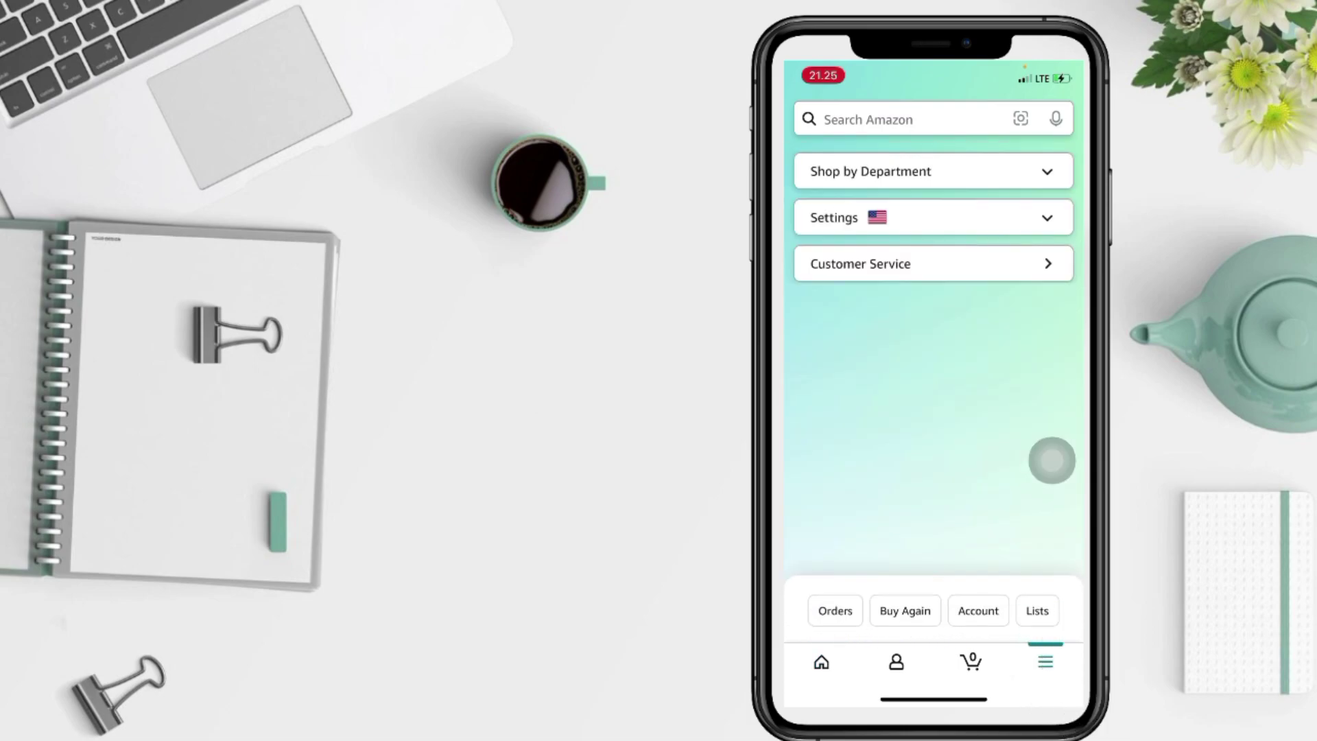
click(876, 217)
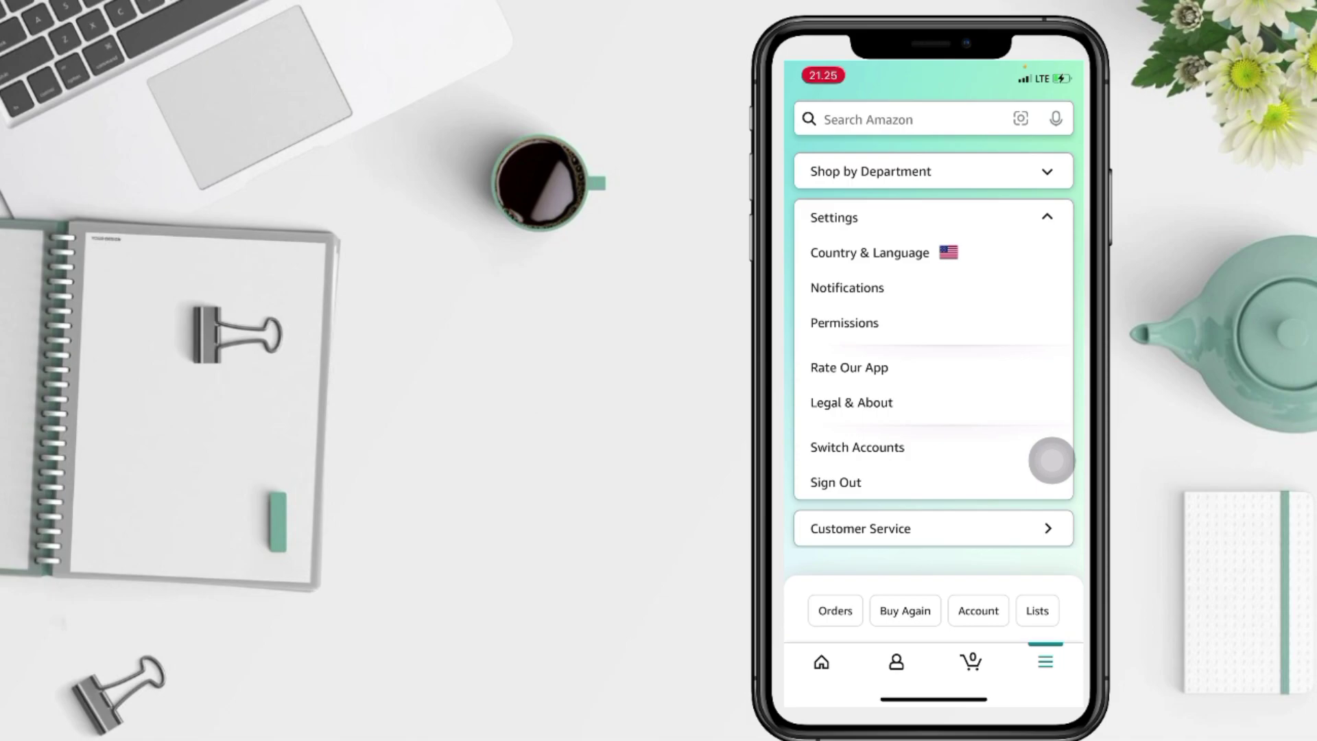
Choose Arabic from the Language list under Country & Language
click(870, 253)
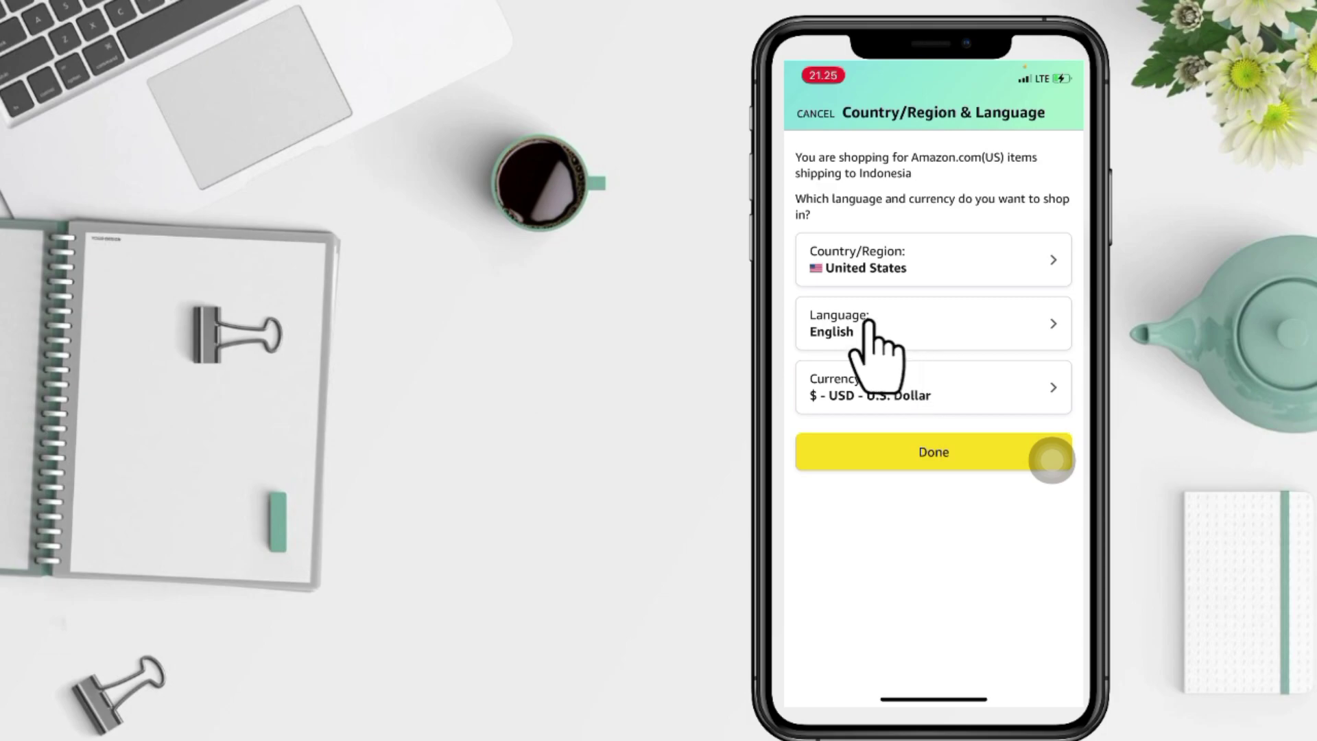
click(868, 327)
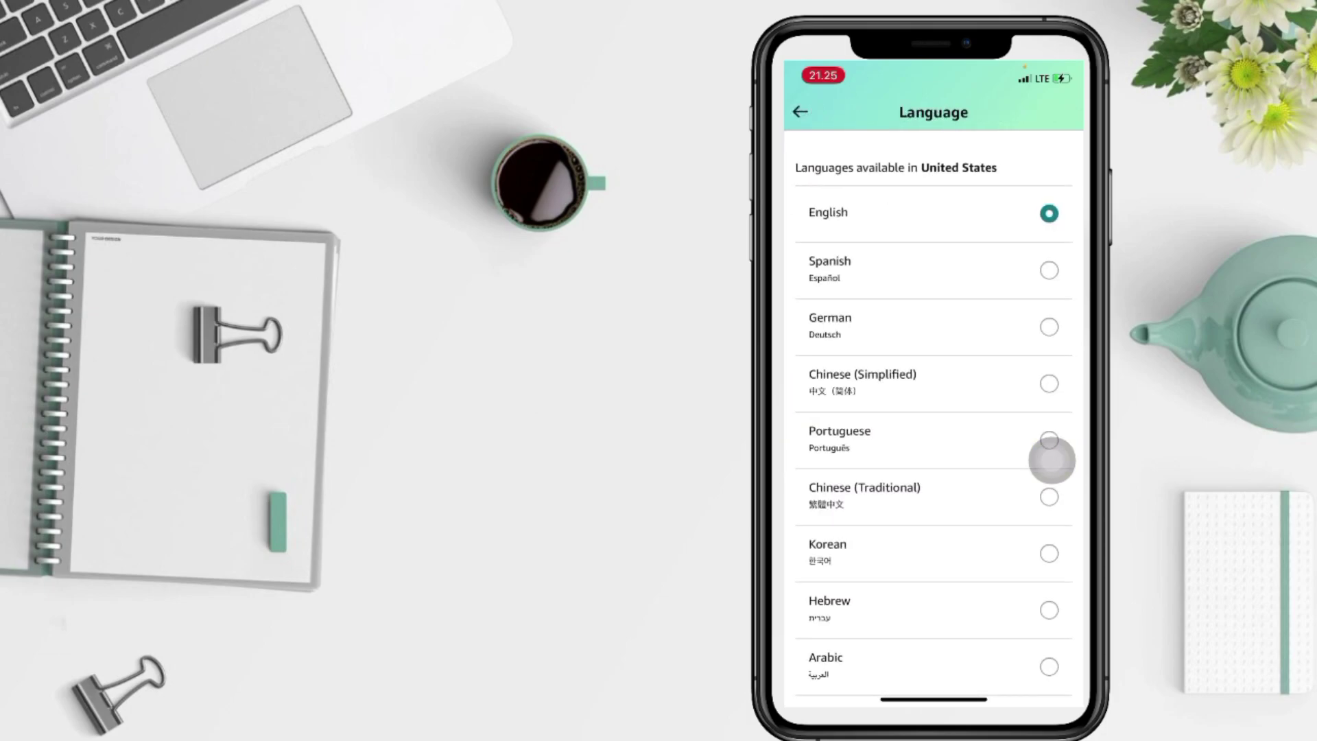
scroll(1053, 462, down, 5)
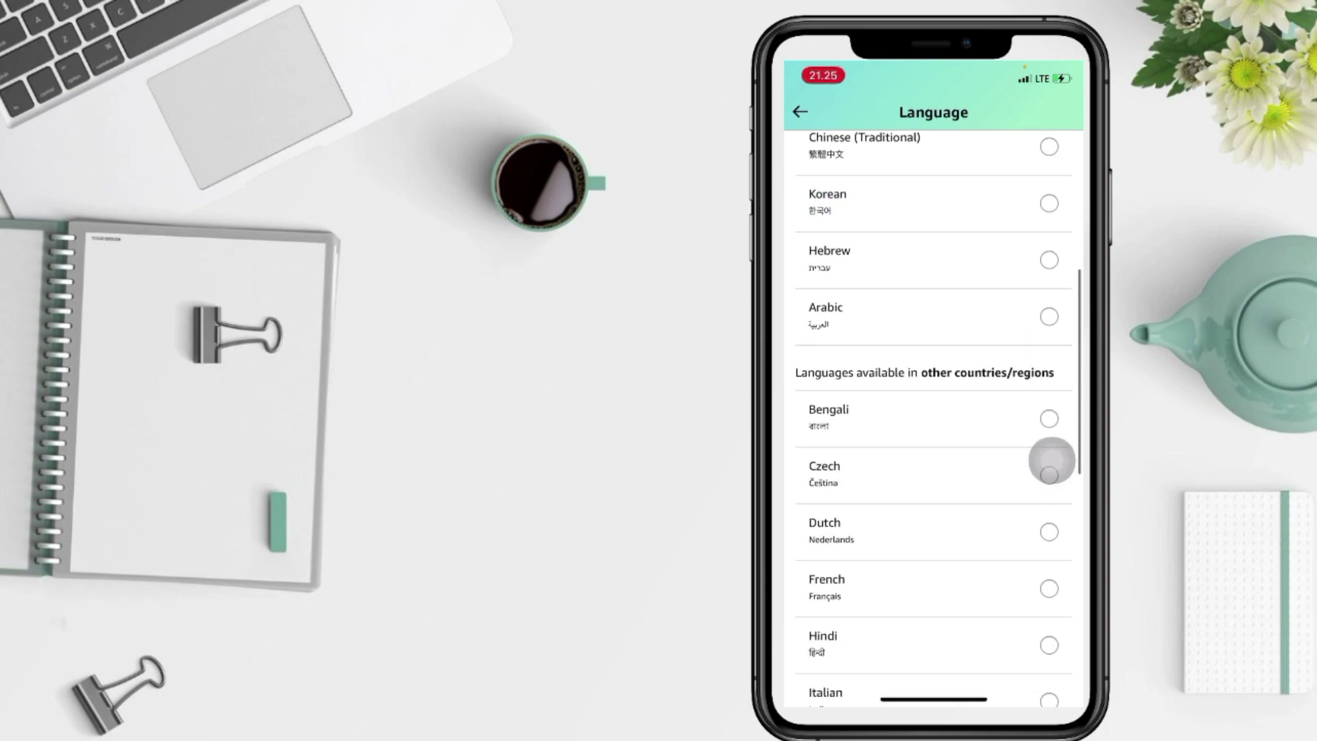
scroll(1052, 461, up, 5)
scroll(1052, 458, down, 2)
scroll(1052, 461, down, 2)
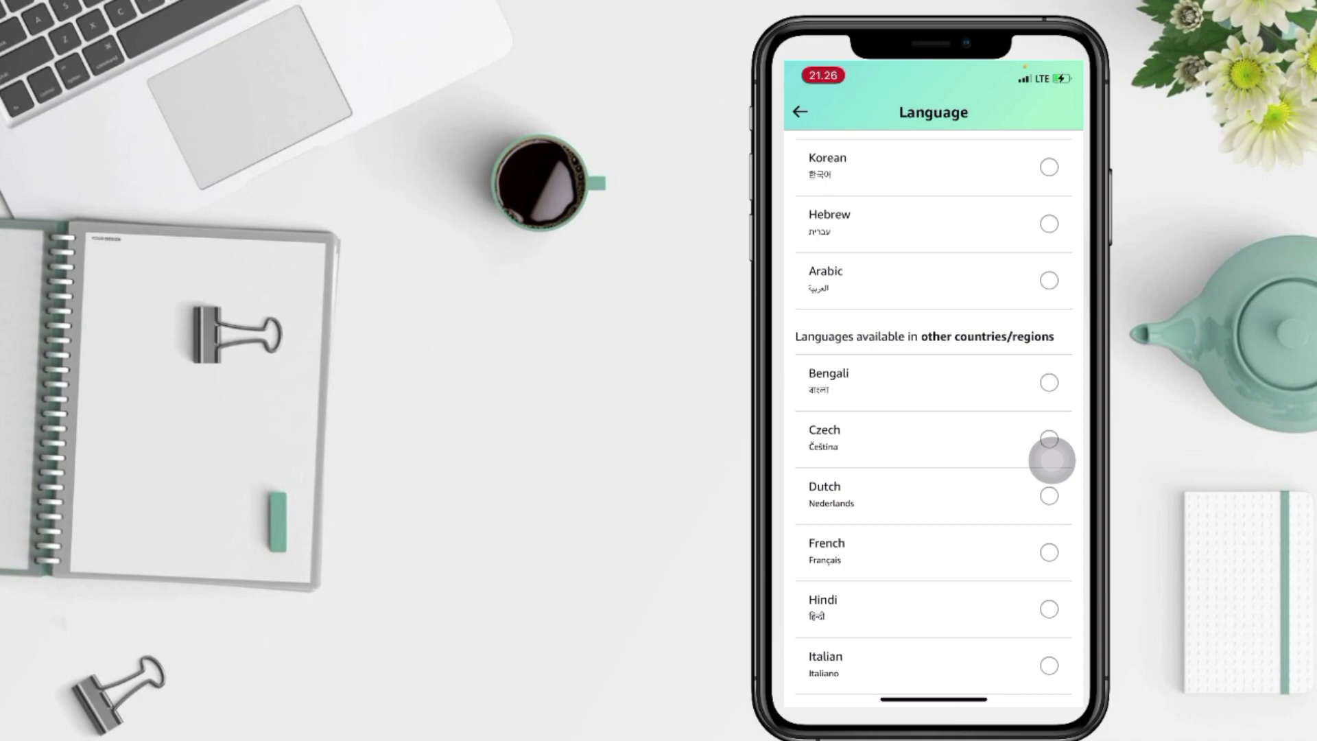
click(1049, 281)
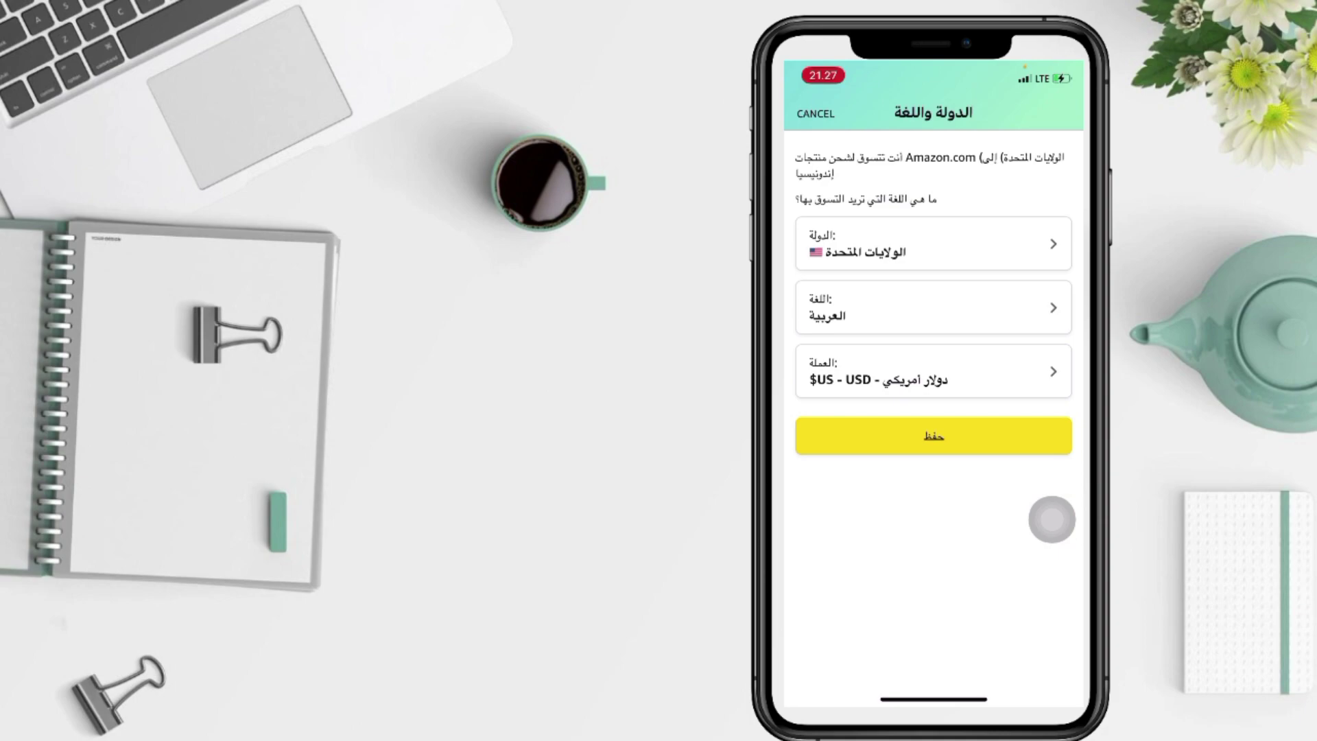
Pick English in the Language list and confirm it with Done
click(933, 307)
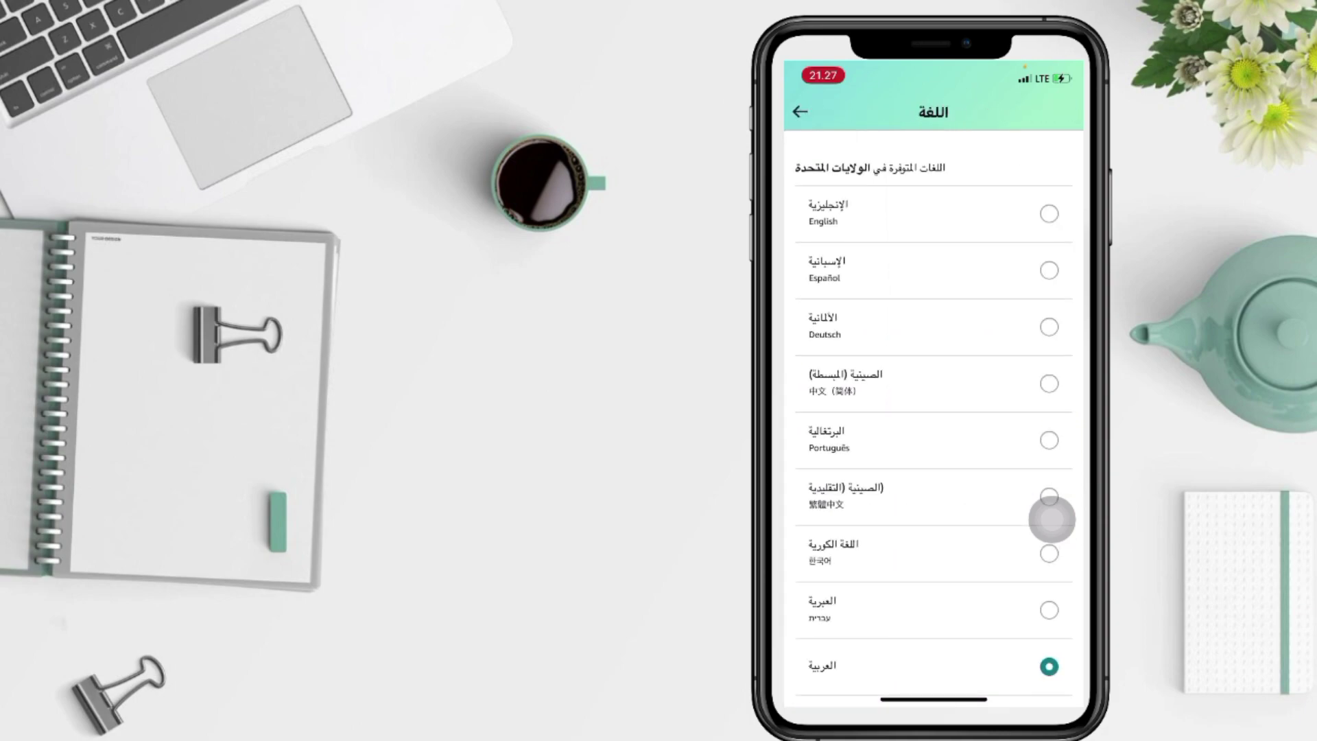
scroll(1052, 520, down, 2)
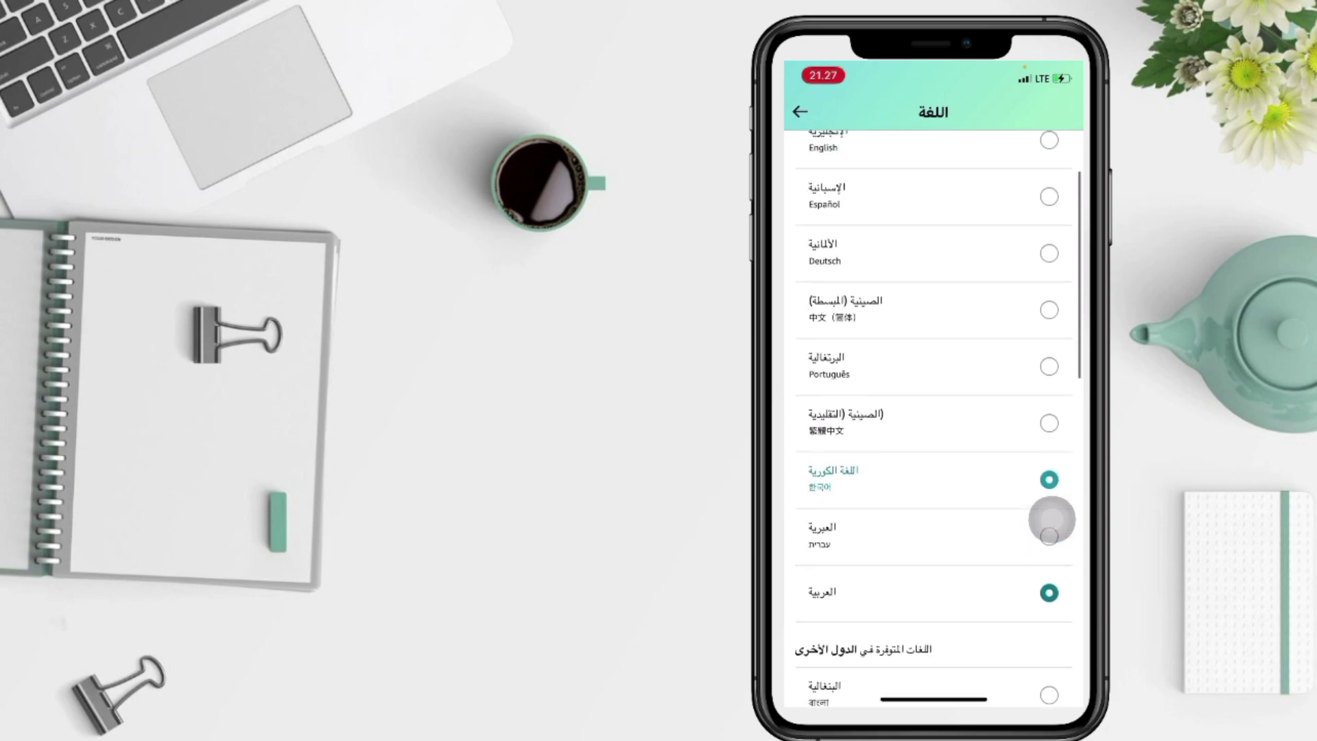
scroll(1052, 520, up, 2)
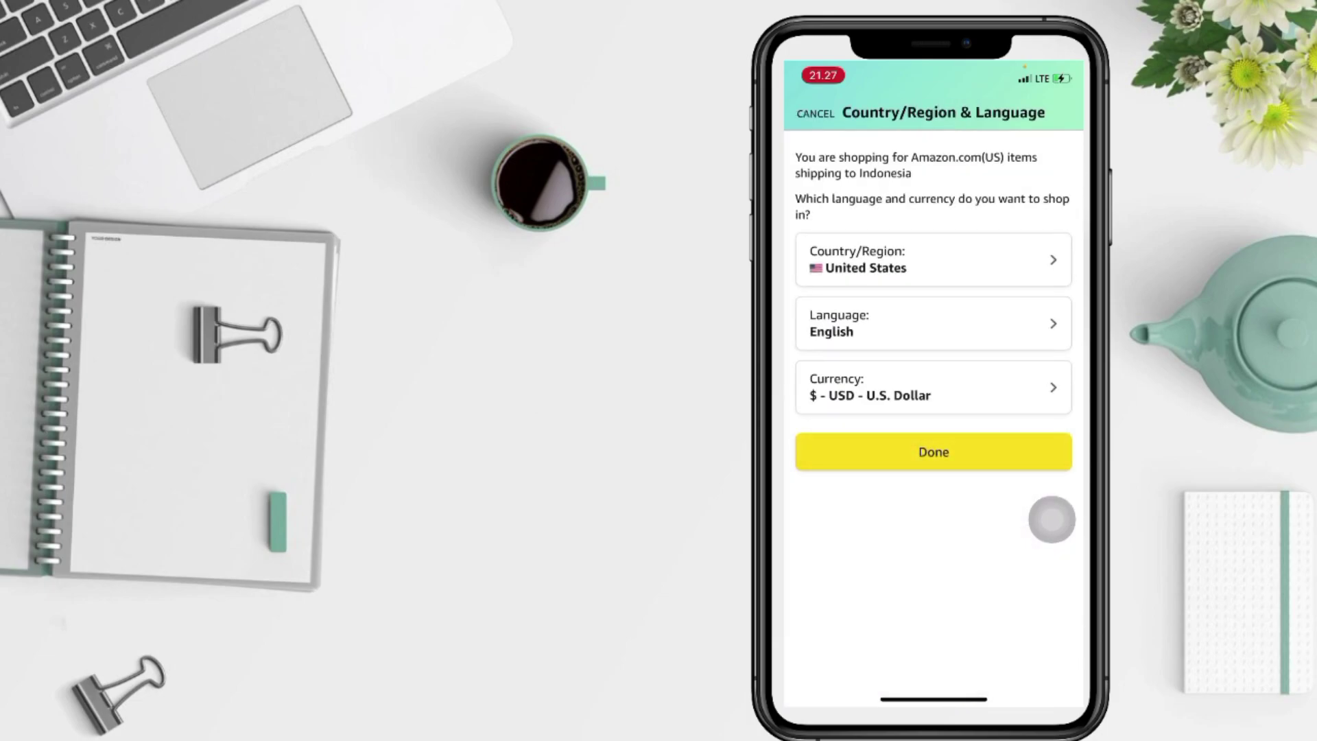
click(896, 452)
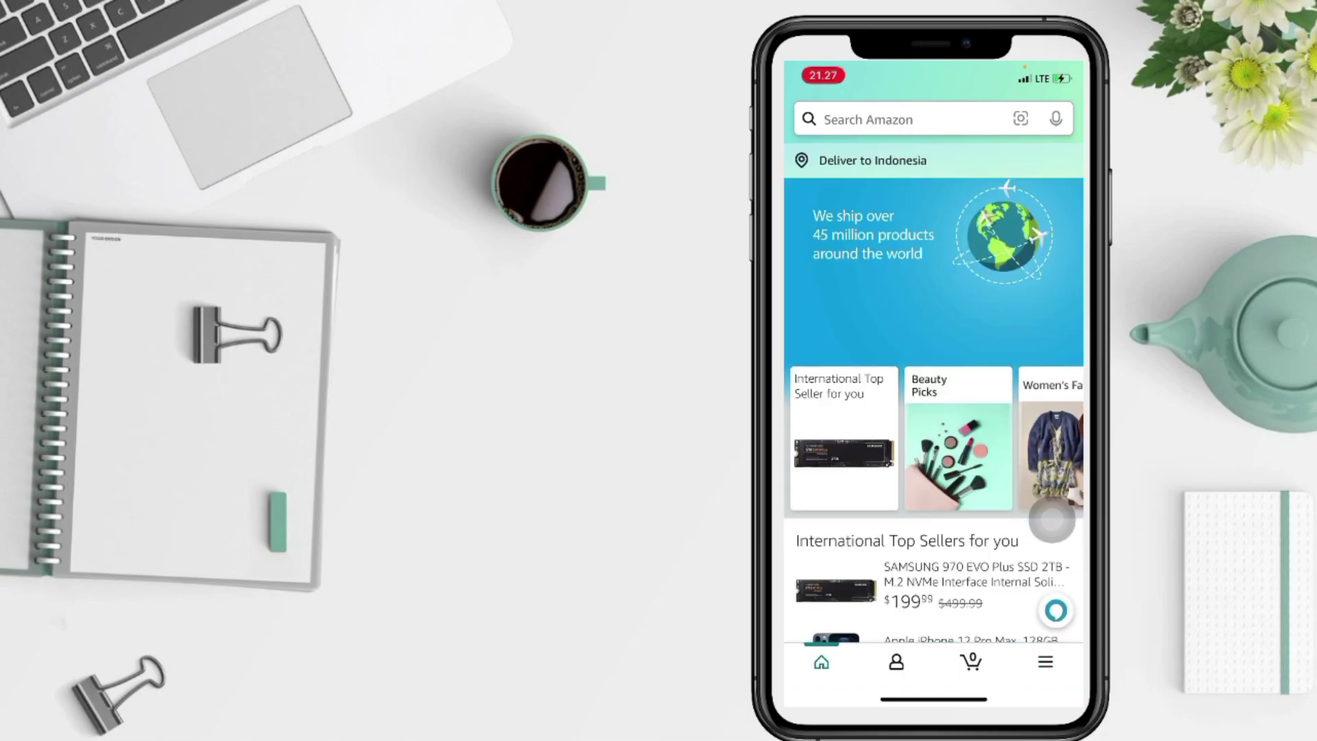
Exit Amazon to the iOS home screen and show the Today View widgets
click(1053, 520)
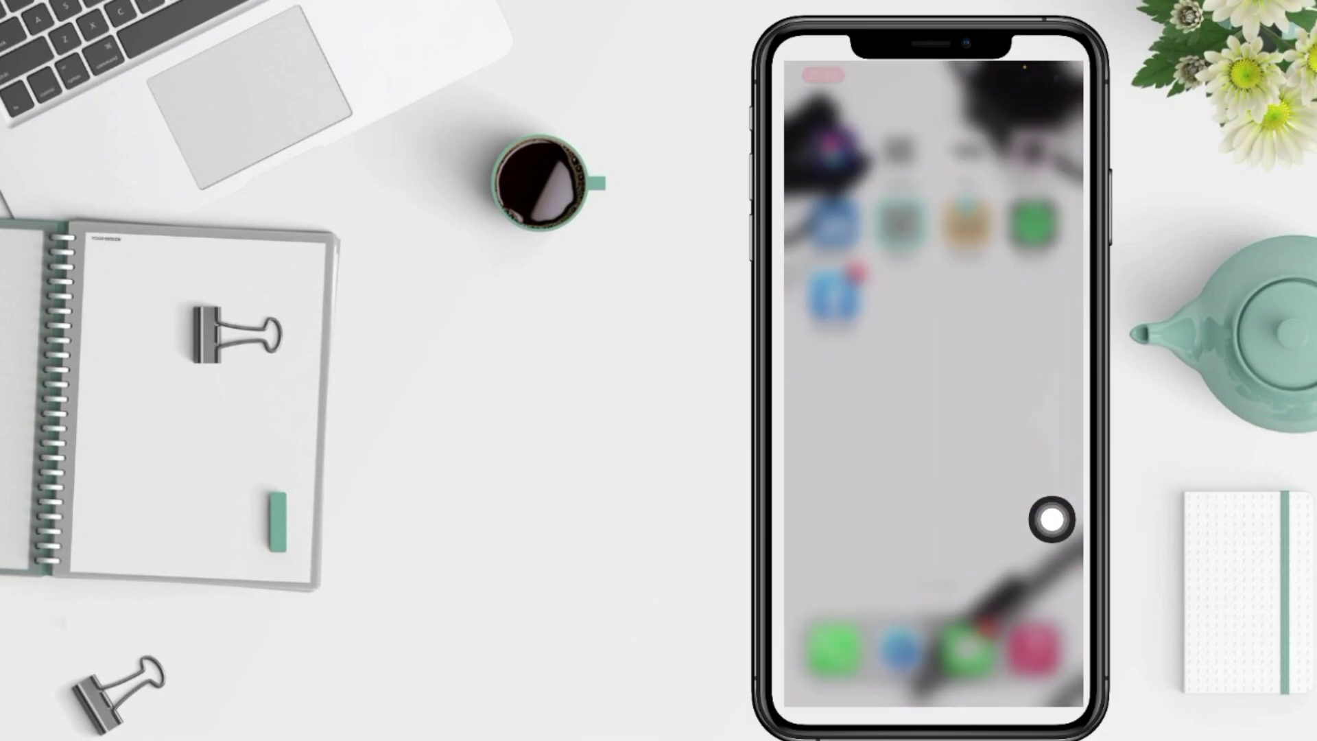
drag(824, 361, 1029, 360)
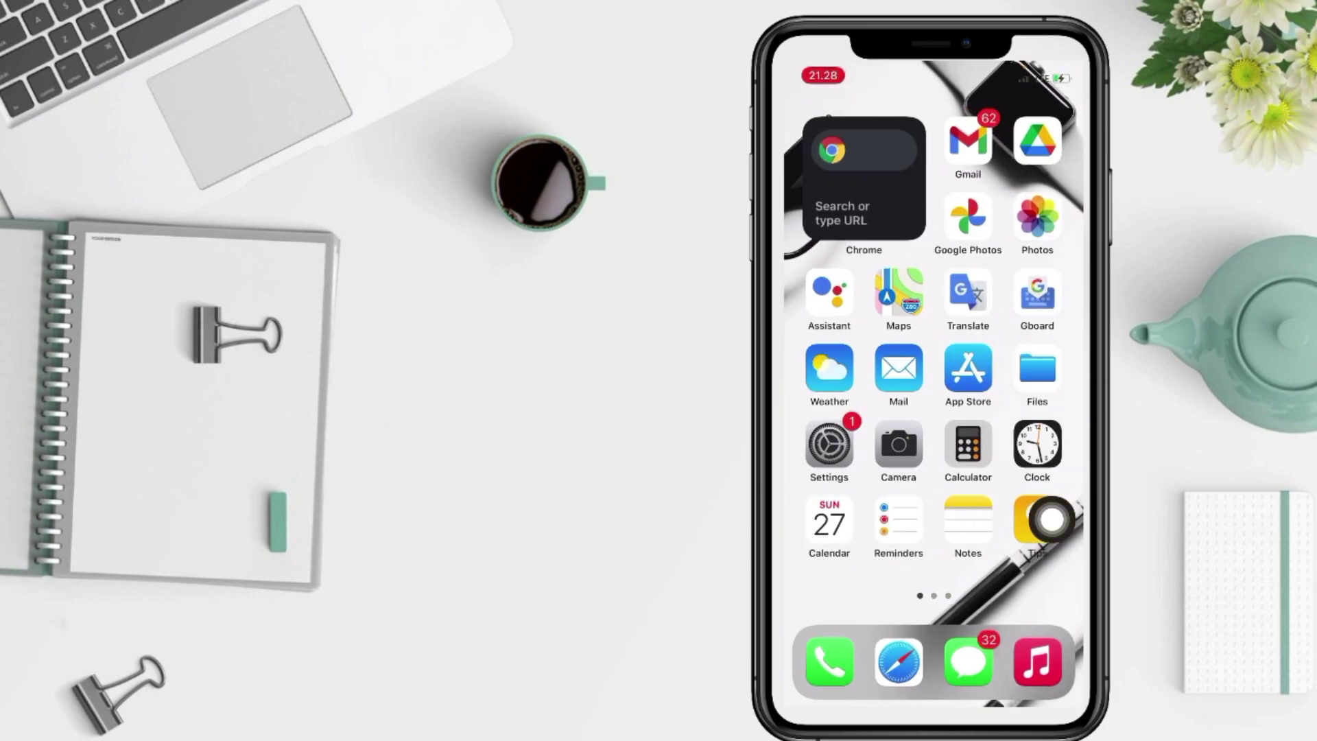